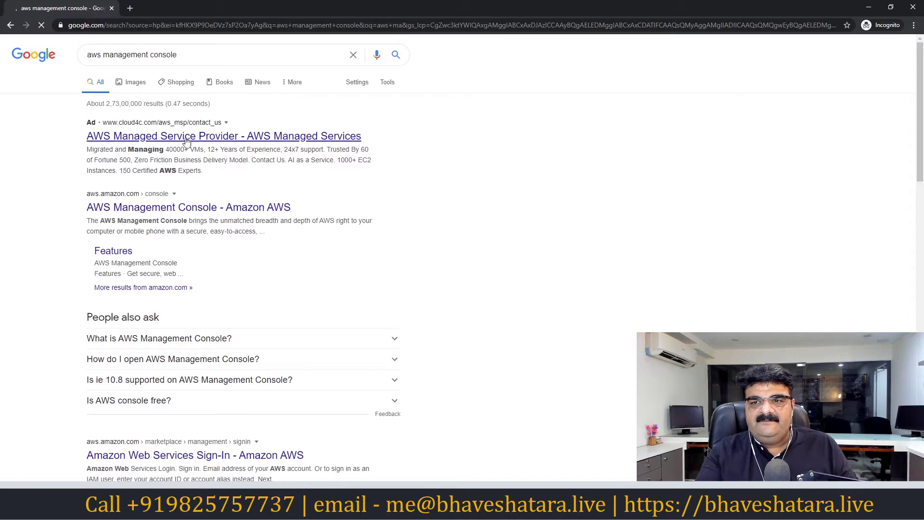
- Follow the 'AWS Management Console - Amazon AWS' result to the console page via My Account
left_click(160, 212)
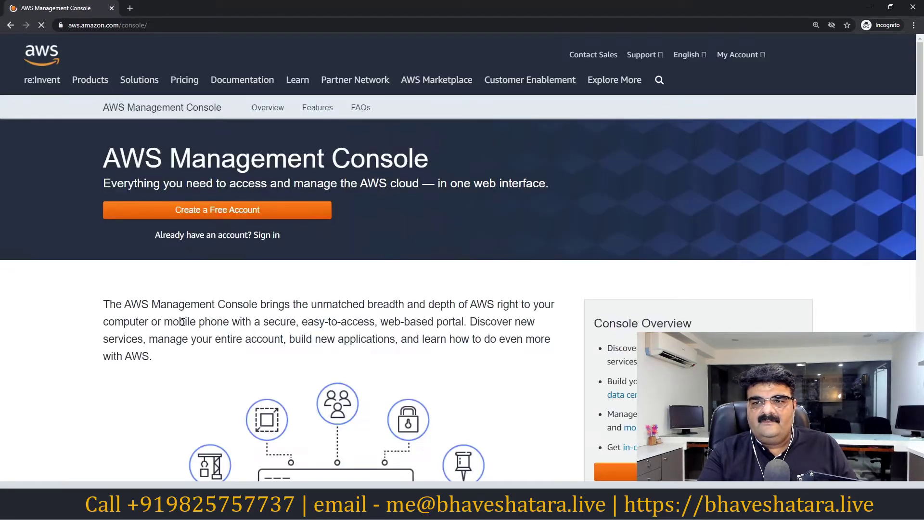
mouse_move(738, 56)
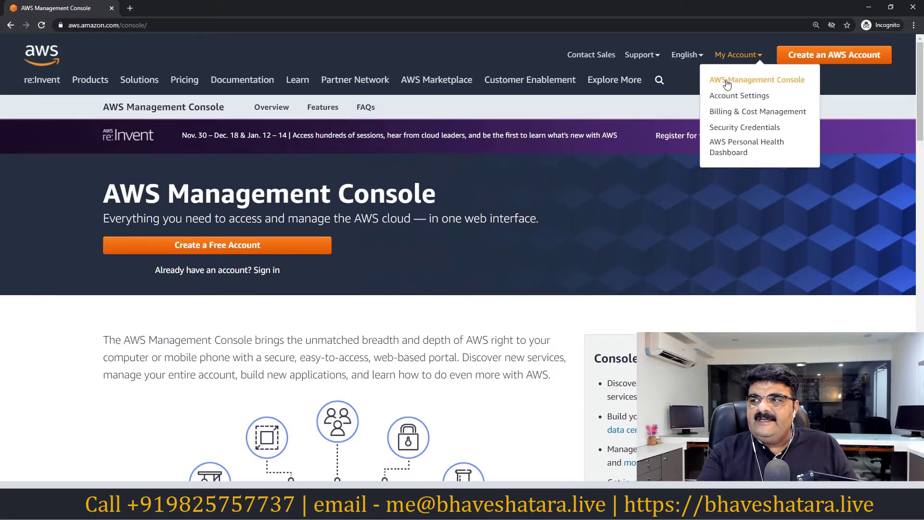
left_click(727, 81)
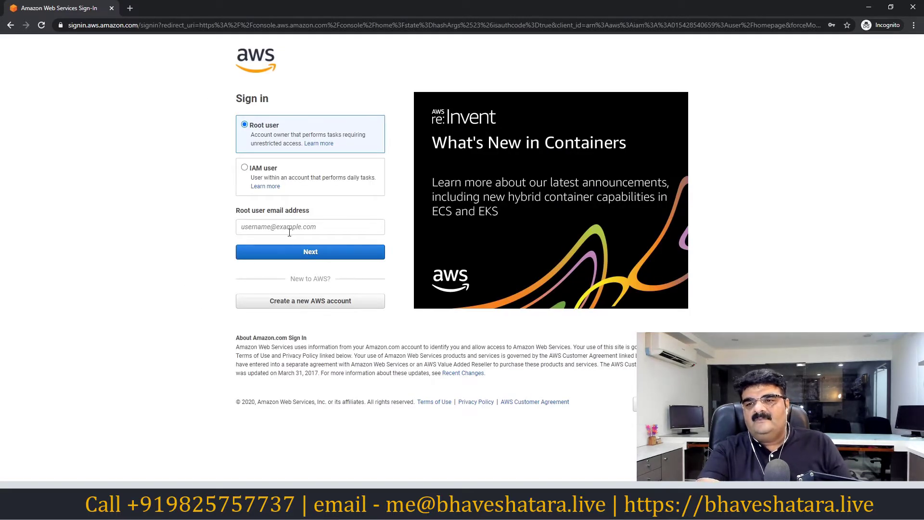
- Sign in as the root user with the account e-mail address and password
left_click(289, 233)
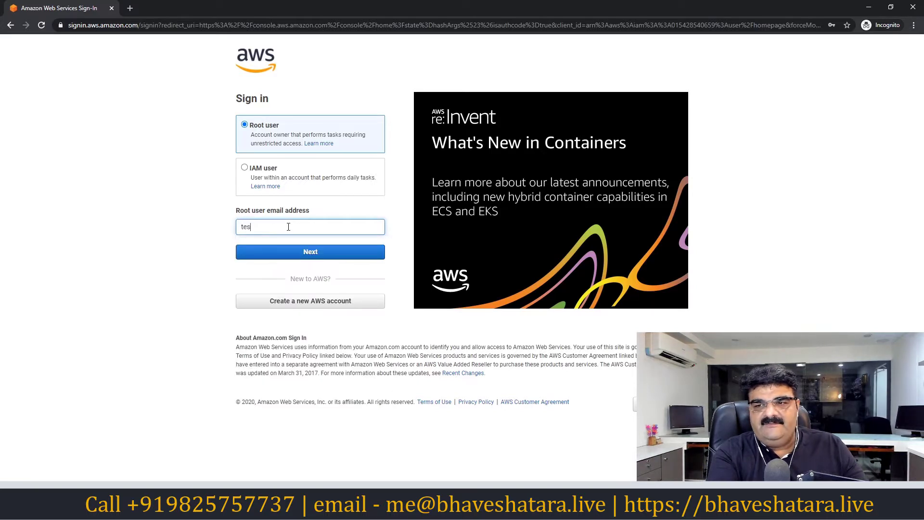
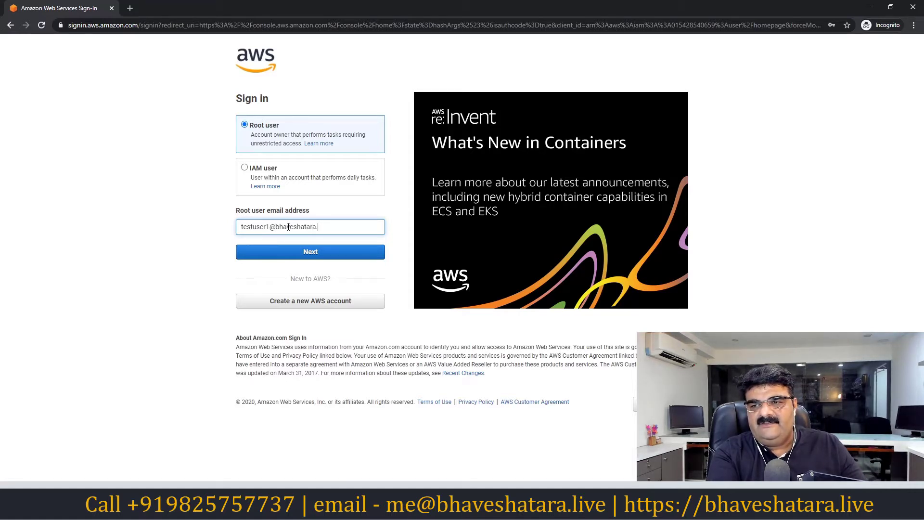
key("Tab")
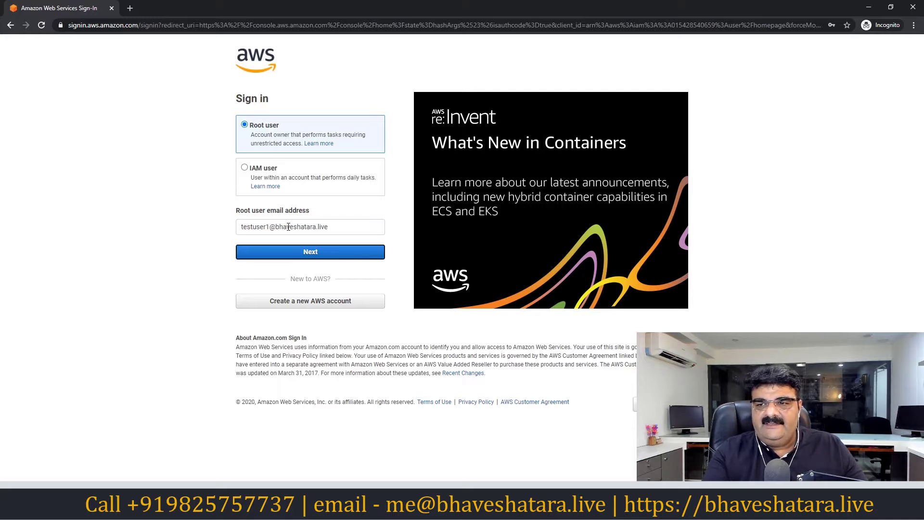
left_click(299, 248)
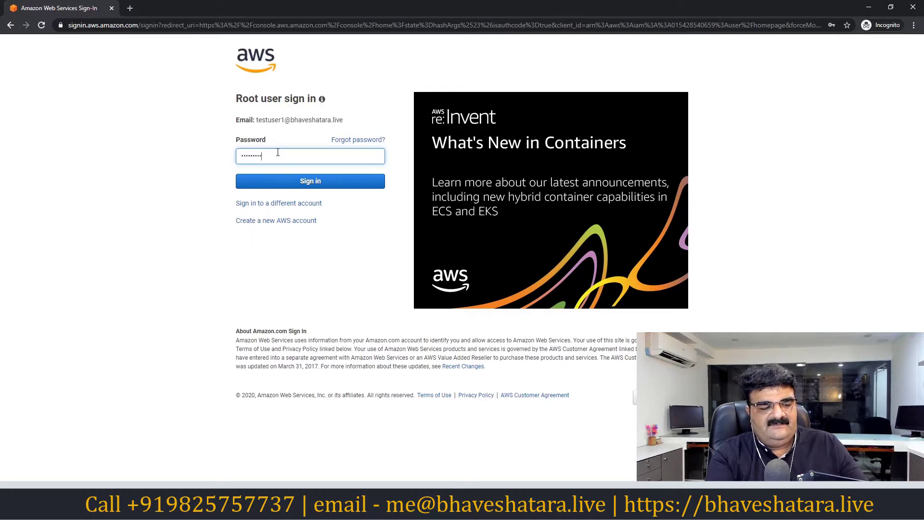
key("Return")
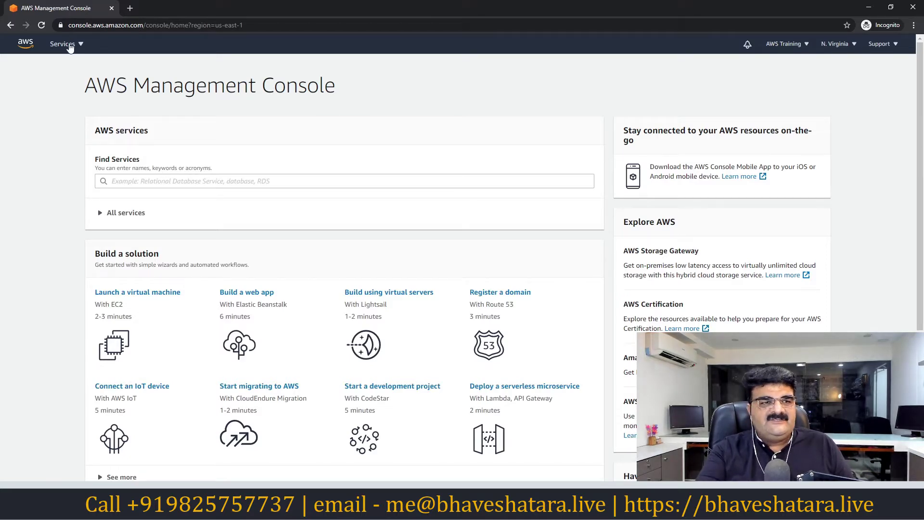
left_click(67, 44)
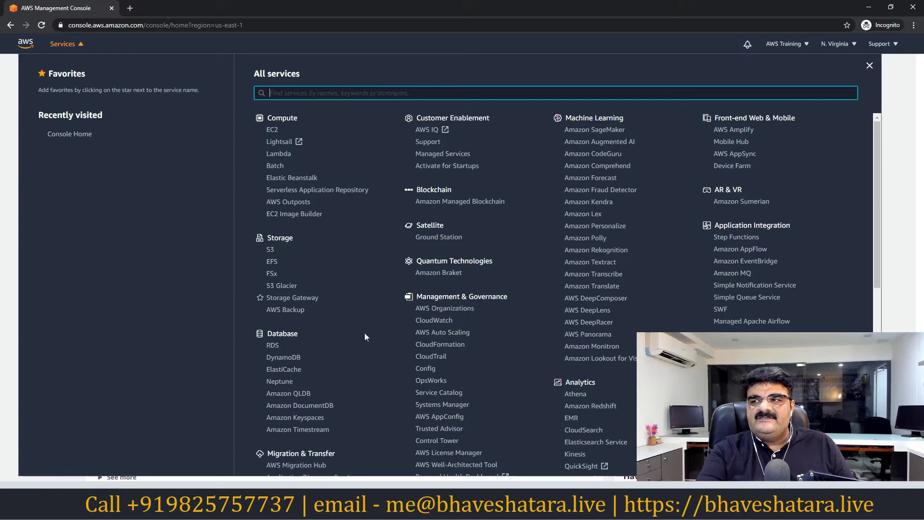
scroll(525, 274, "down", 4)
scroll(517, 272, "up", 4)
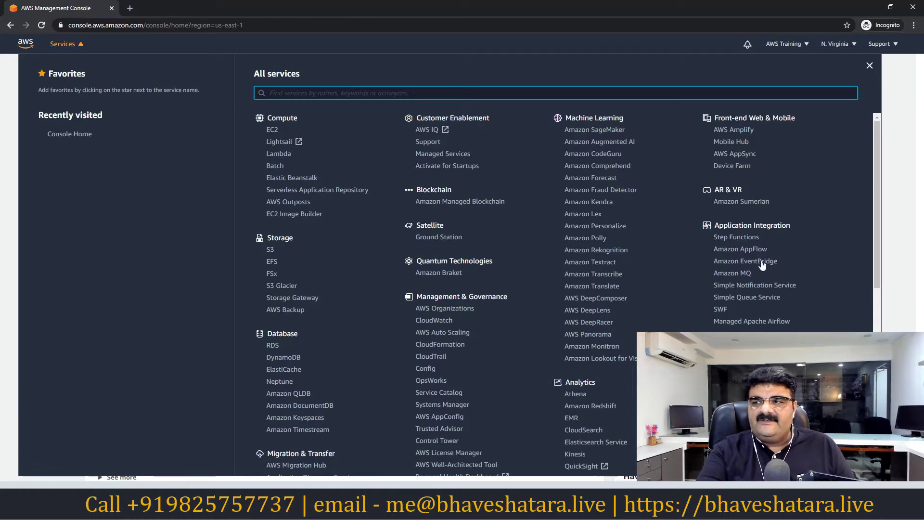
mouse_move(876, 202)
left_mouse_down()
mouse_move(862, 349)
mouse_move(862, 195)
left_mouse_up()
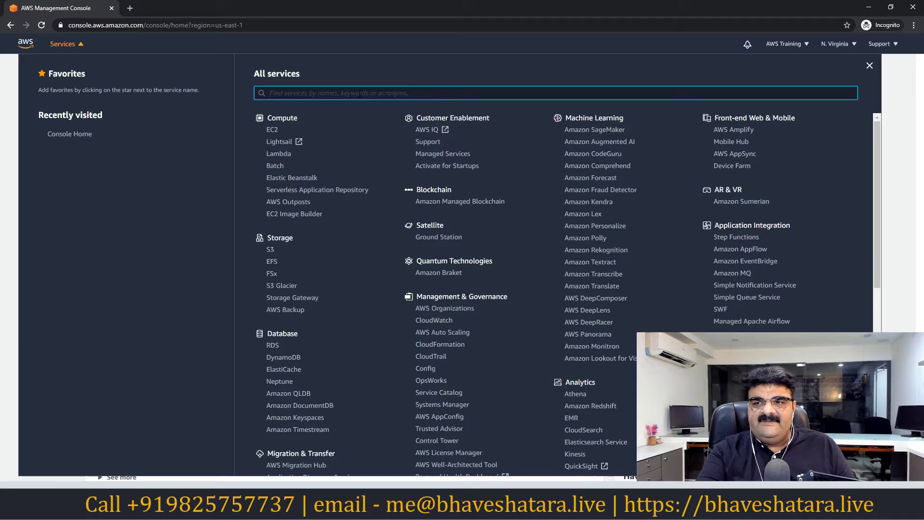
type("s")
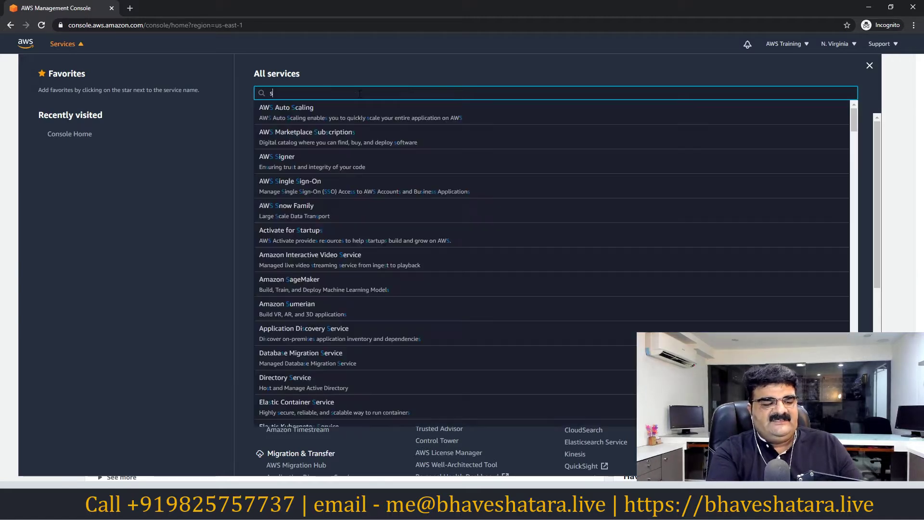
type("imple")
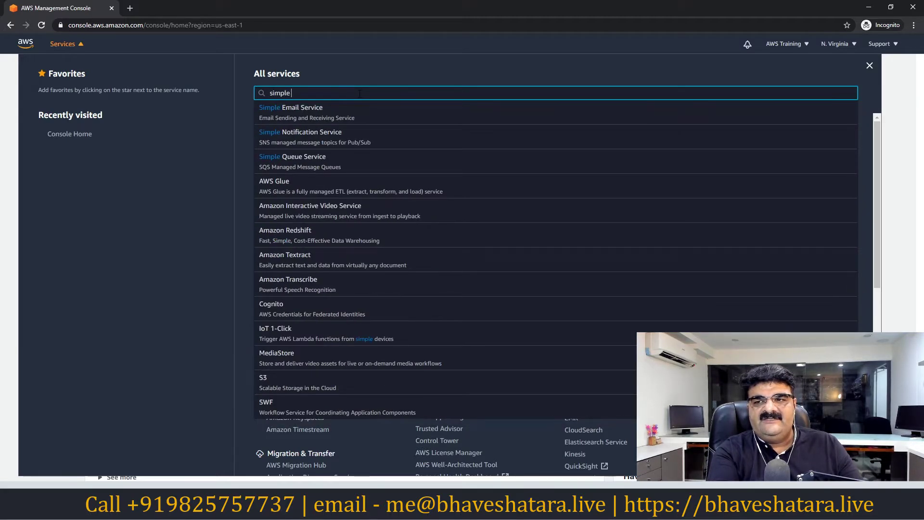
key("BackSpace")
key("BackSpace")
key("BackSpace")
key("BackSpace")
key("BackSpace")
key("BackSpace")
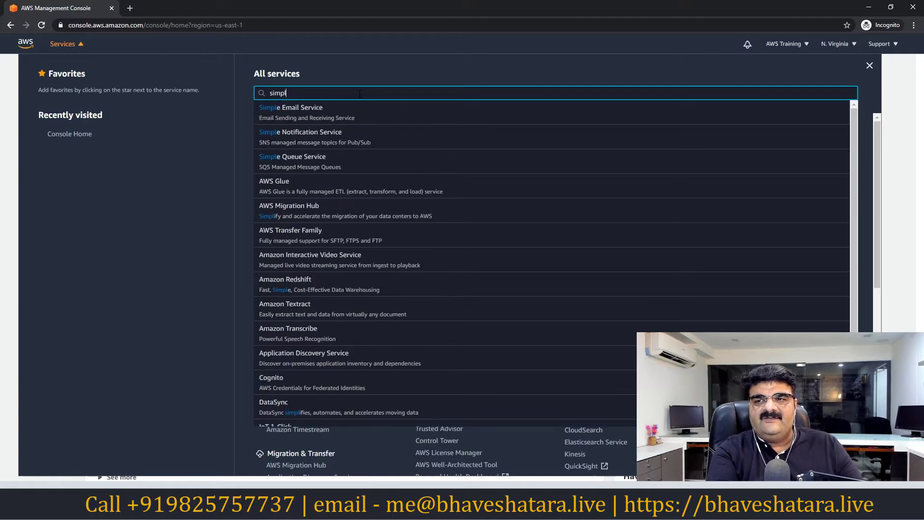
type("s3")
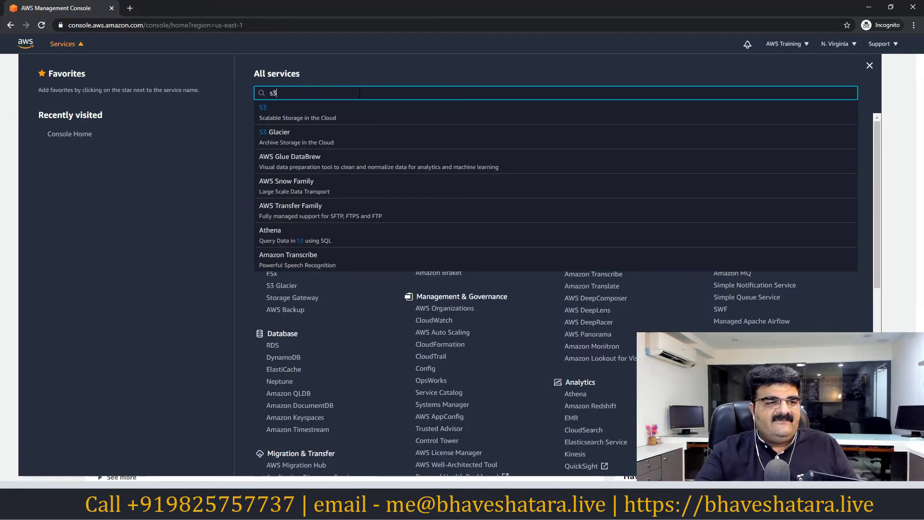
left_click(896, 142)
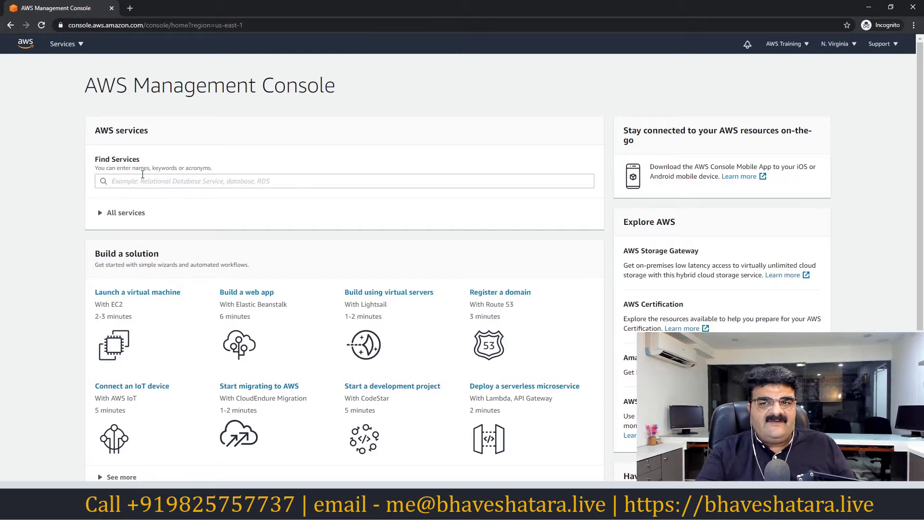
left_click(117, 180)
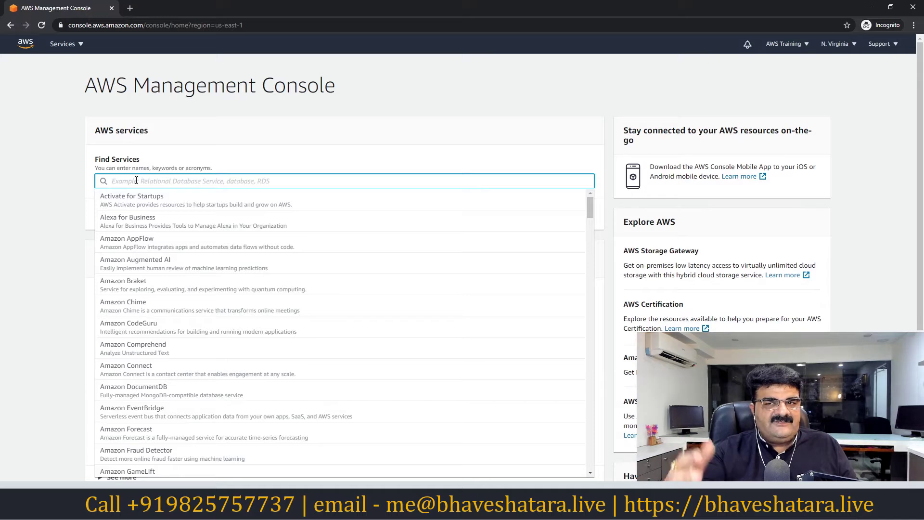
left_click(359, 100)
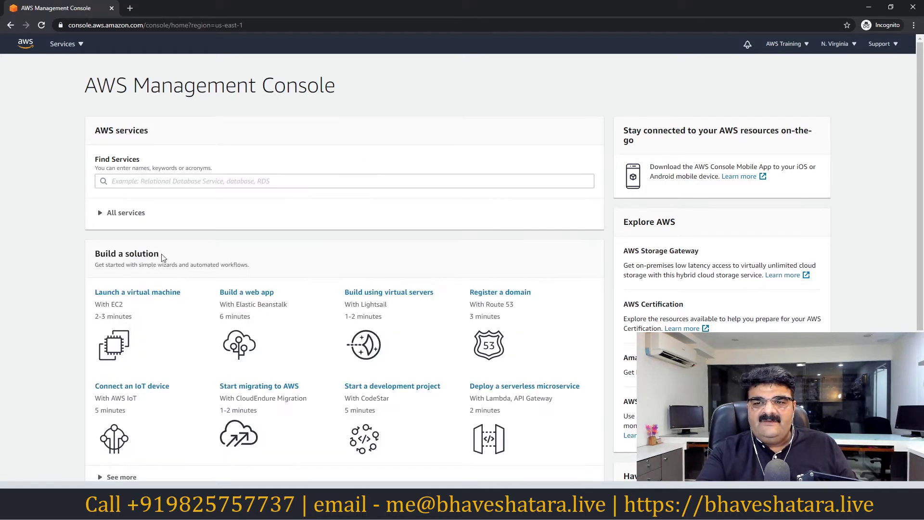
scroll(162, 256, "down", 1)
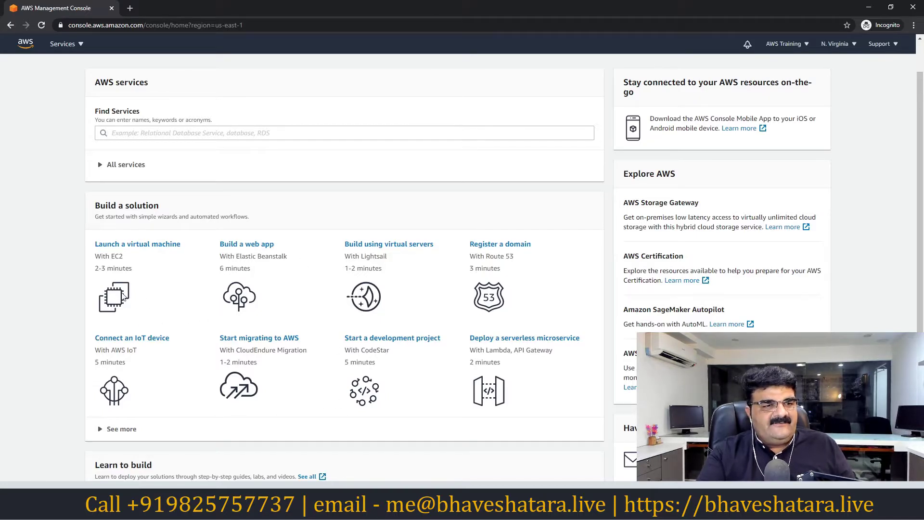
scroll(382, 436, "down", 3)
scroll(382, 438, "up", 4)
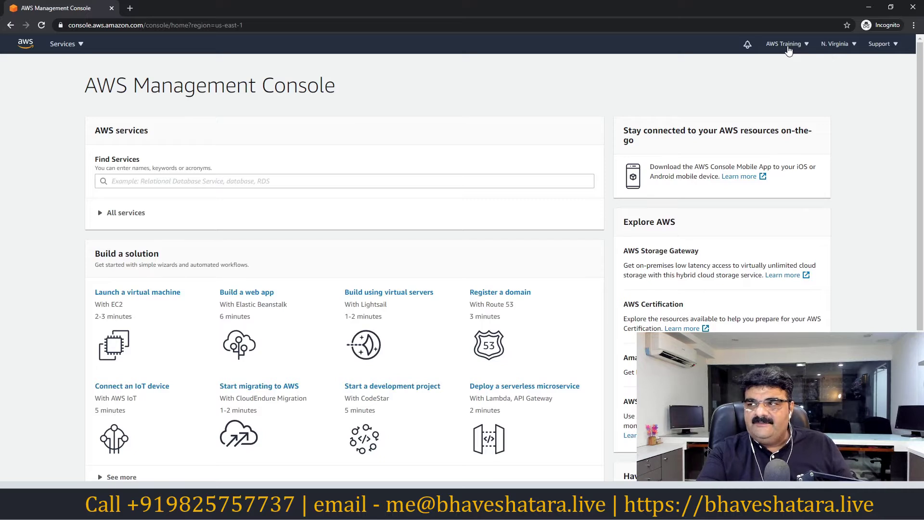
- Change the console region from N. Virginia to Asia Pacific (Mumbai), ap-south-1
left_click(855, 47)
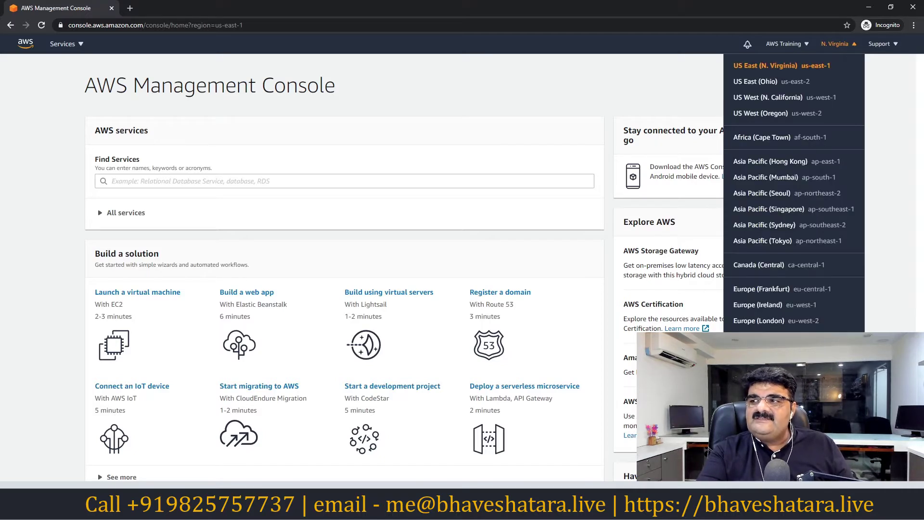
left_click(586, 80)
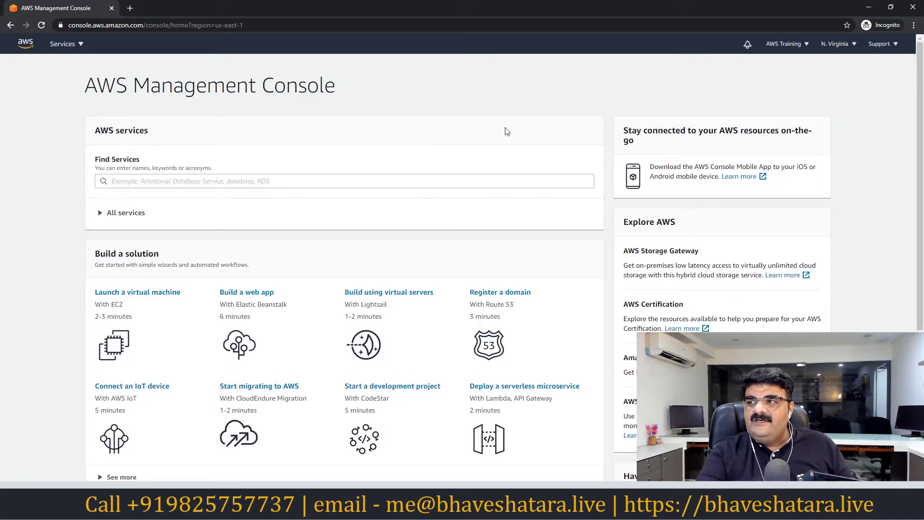
left_click(832, 48)
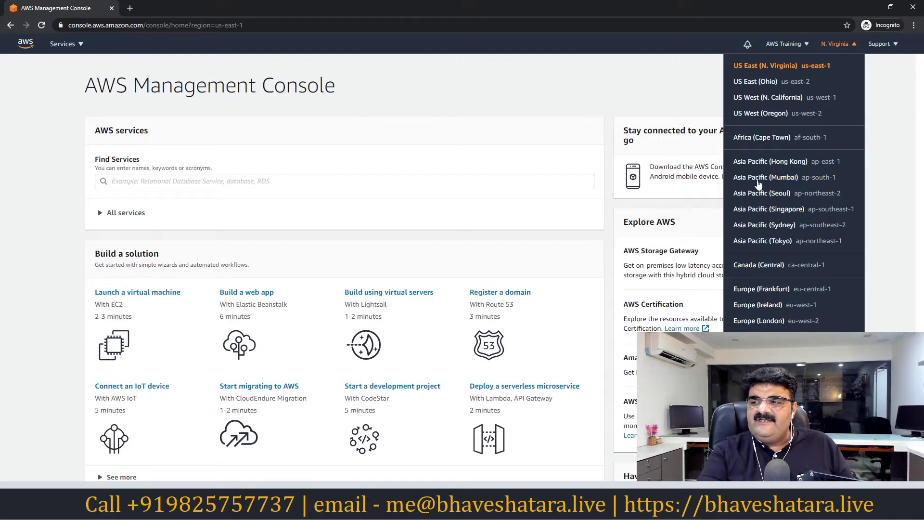
left_click(759, 178)
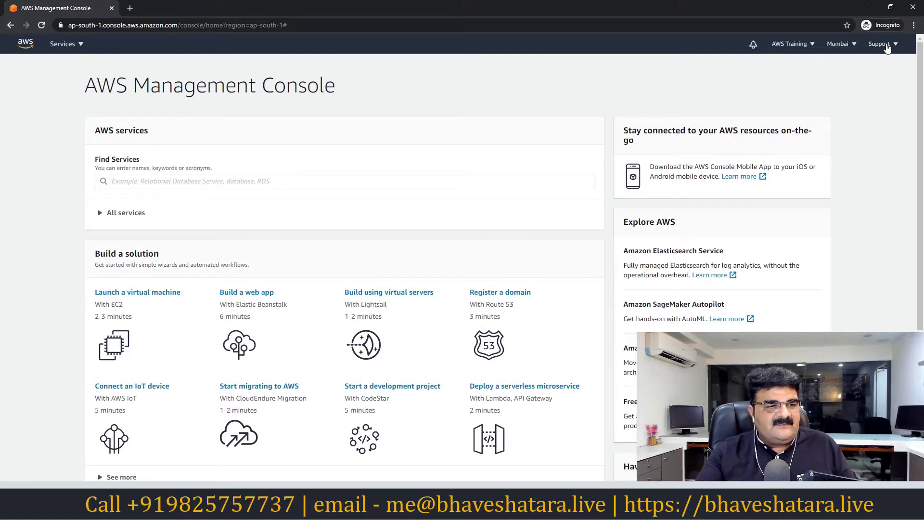
left_click(788, 44)
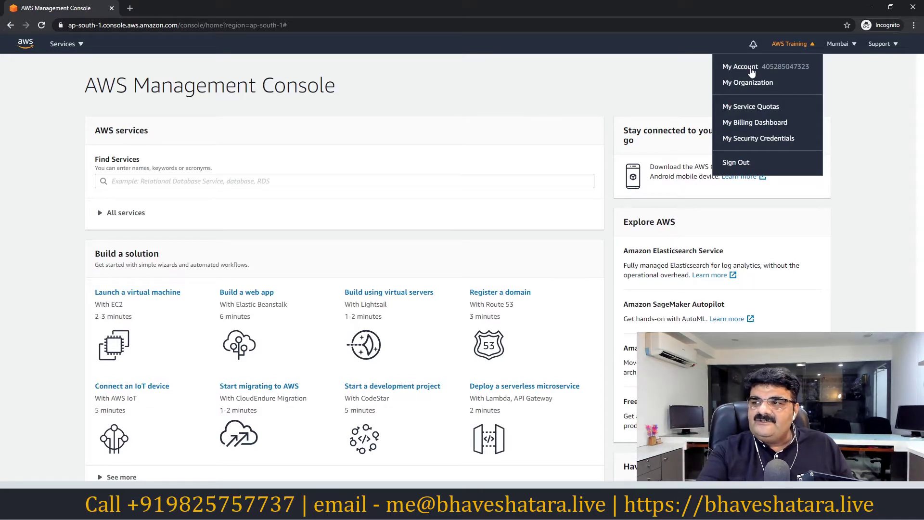
left_click(453, 114)
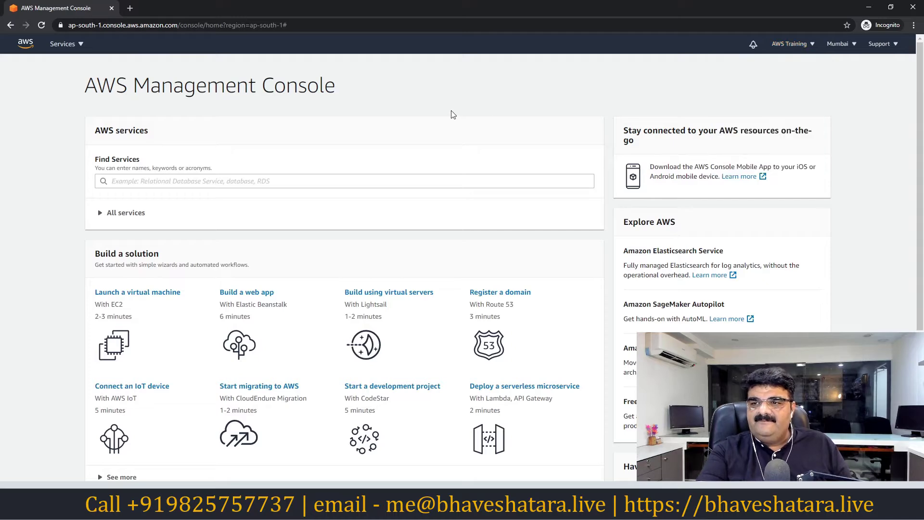
scroll(270, 190, "down", 5)
scroll(313, 441, "up", 5)
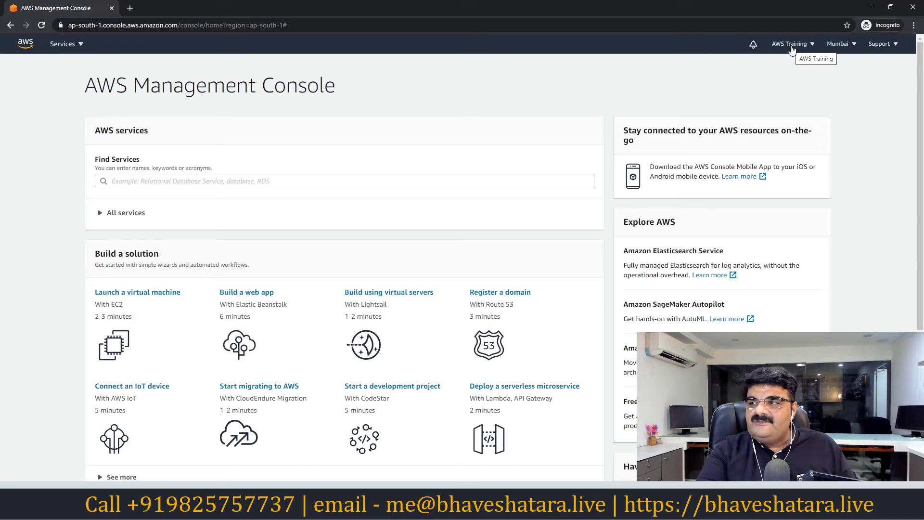
- Go to My Billing Dashboard from the account menu
left_click(792, 46)
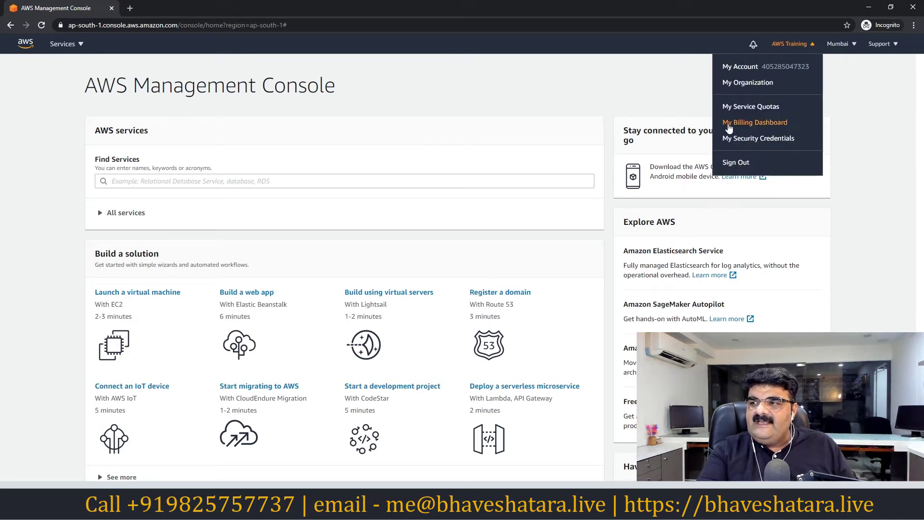
left_click(745, 127)
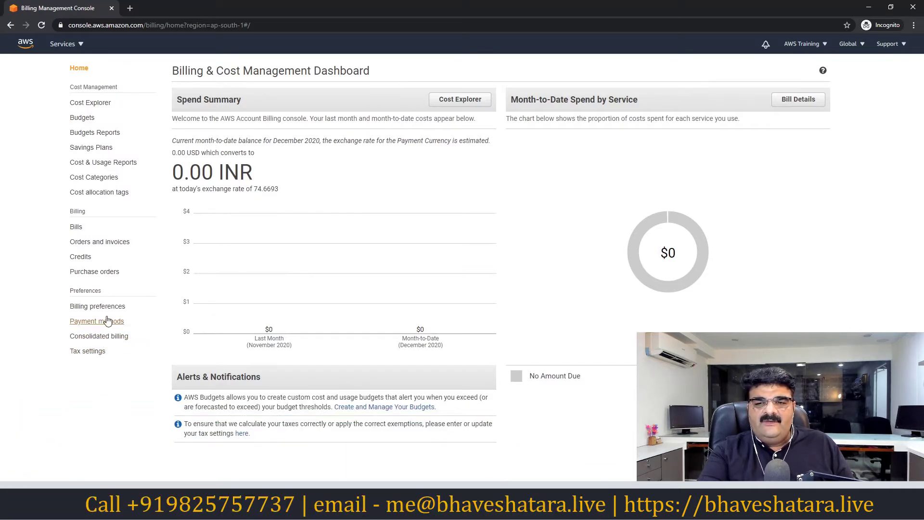
- Turn on Receive Billing Alerts in Billing preferences, save, and go to AWS Budgets
left_click(89, 311)
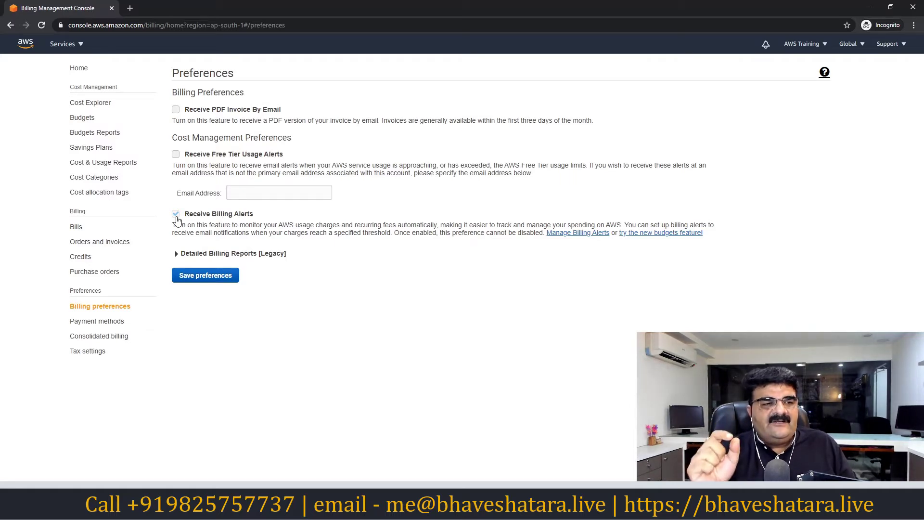
left_click(203, 278)
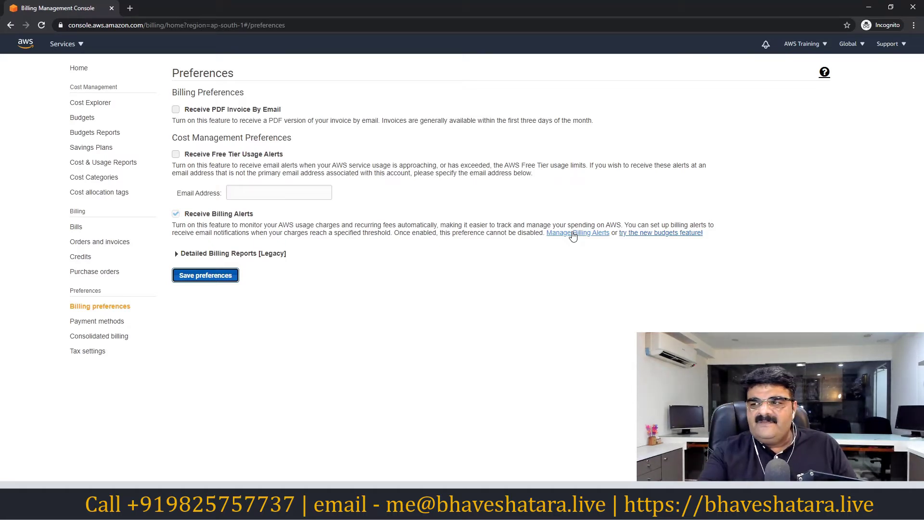
left_click(644, 236)
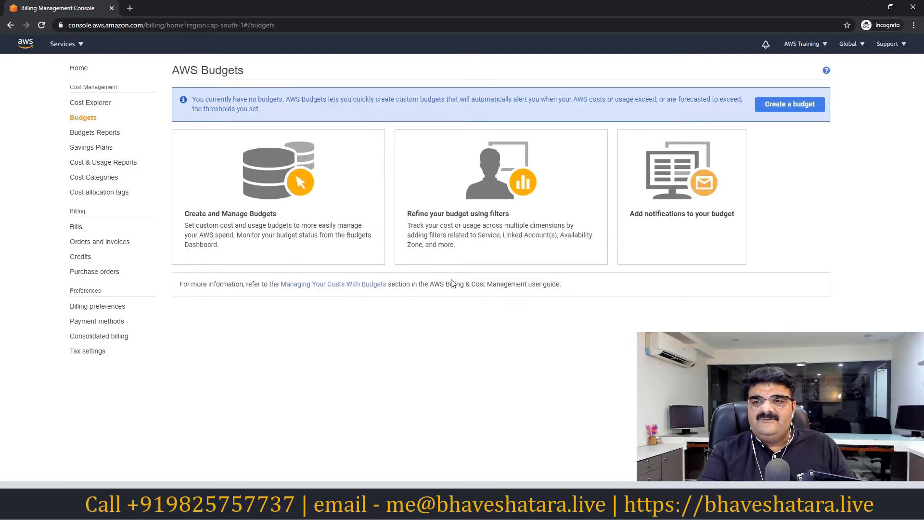
- Create a new Cost budget and proceed to its Set your budget step
left_click(775, 109)
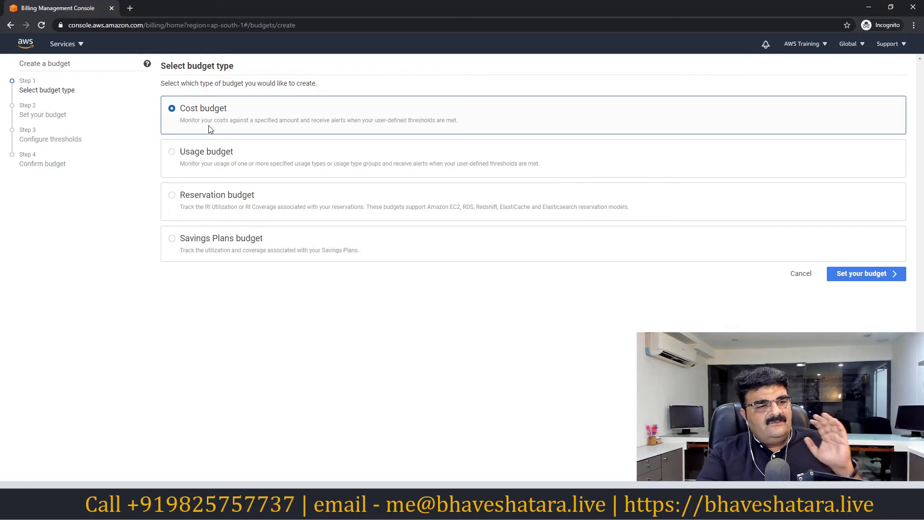
left_click(869, 279)
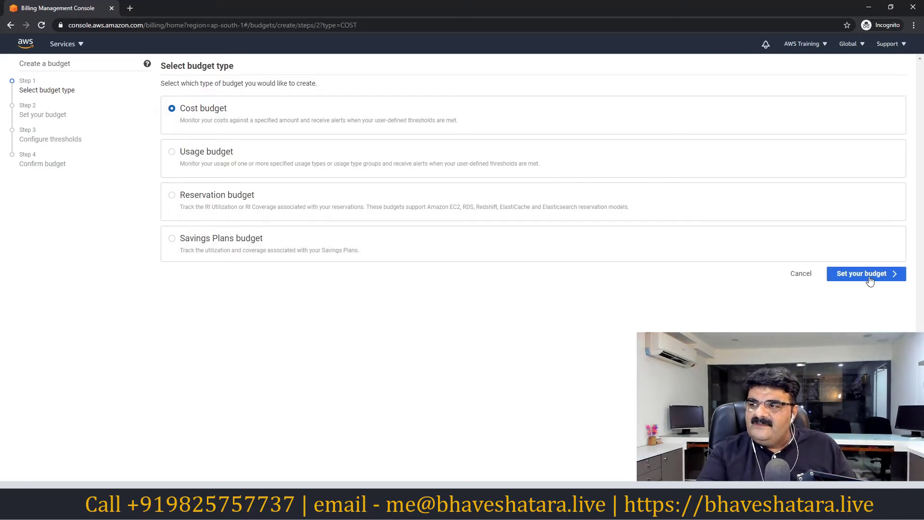
left_click(235, 186)
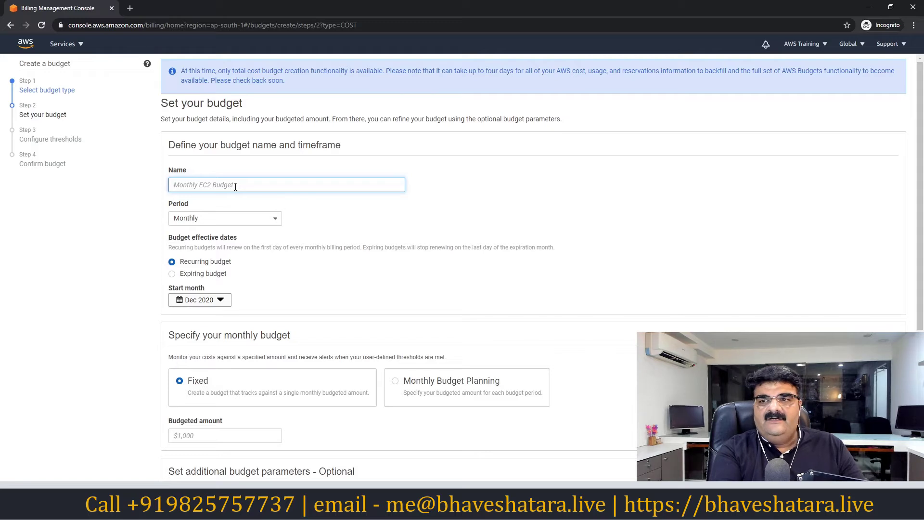
- Name the budget MYCOST with a Monthly, Recurring, Fixed budget starting Dec 2020
type("MY")
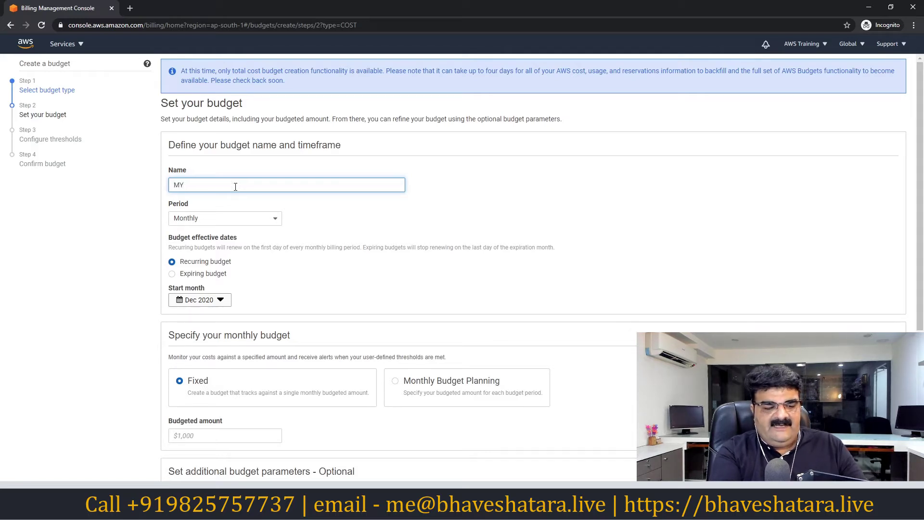
type("COST")
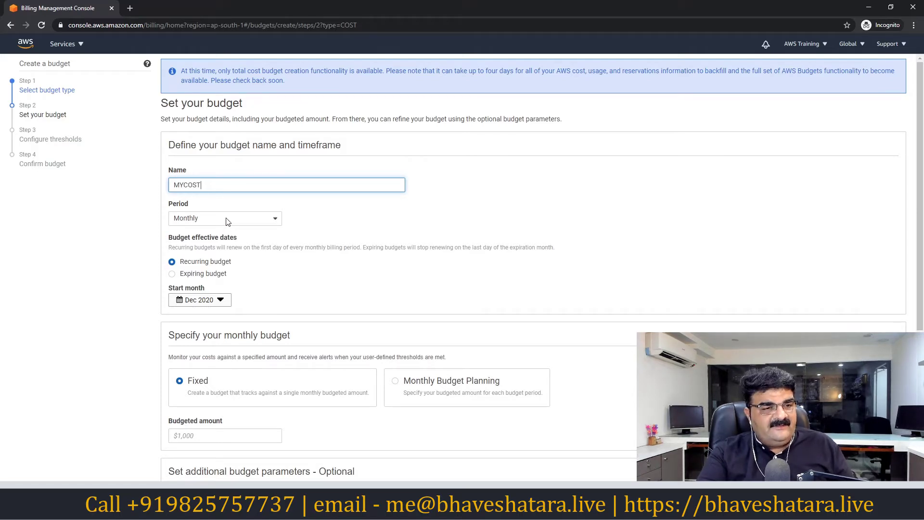
scroll(227, 222, "down", 1)
left_click(227, 172)
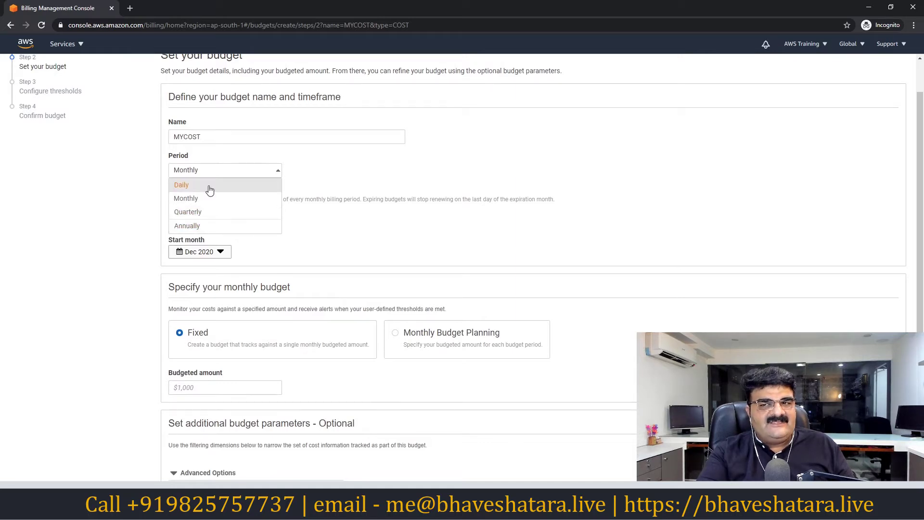
left_click(210, 188)
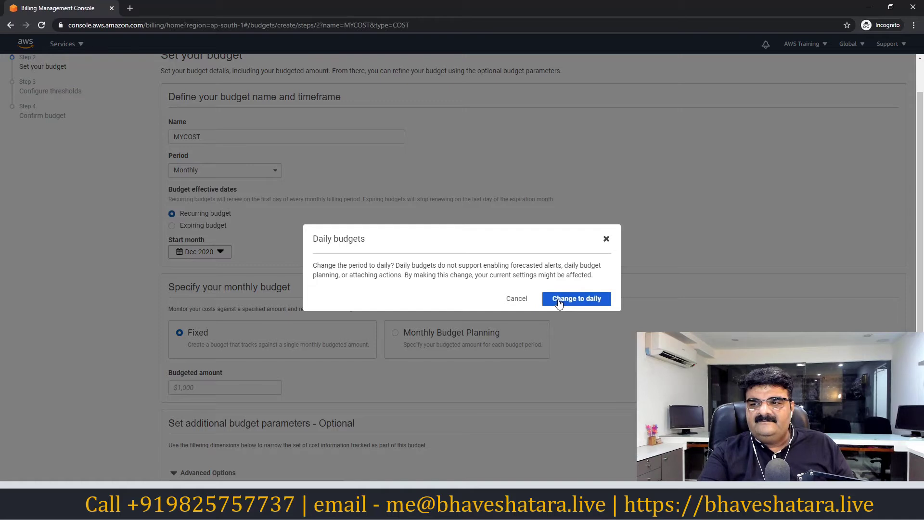
left_click(519, 300)
scroll(225, 227, "down", 1)
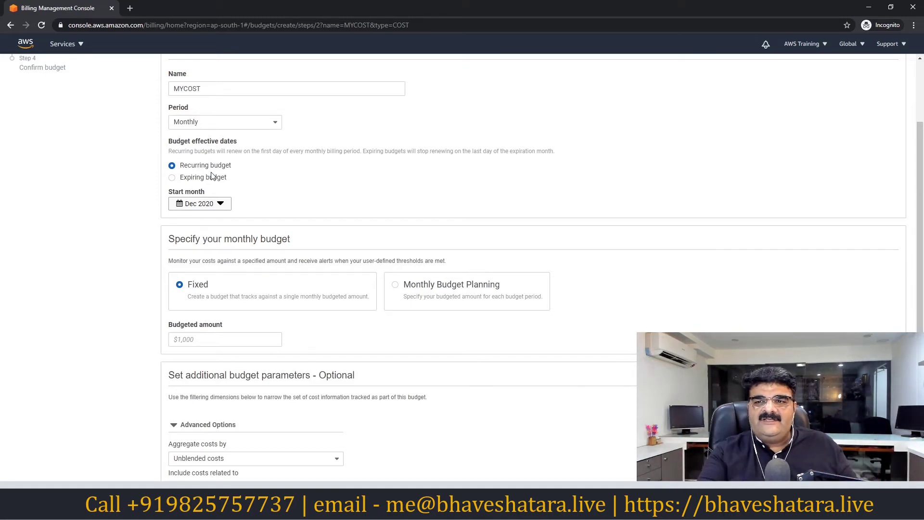
scroll(216, 216, "up", 1)
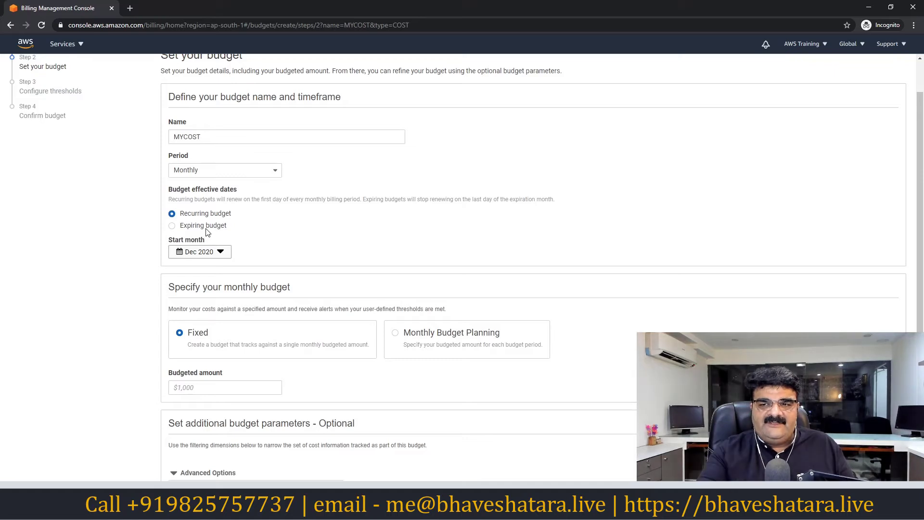
scroll(219, 234, "down", 1)
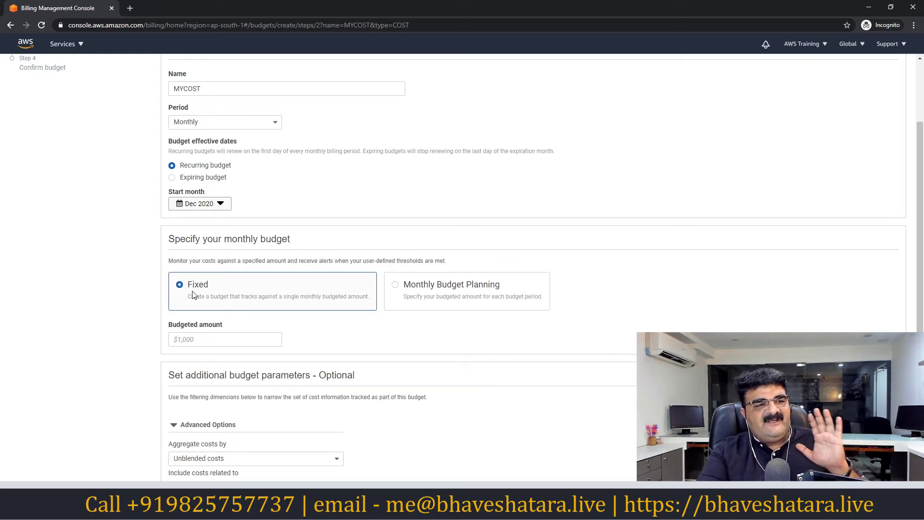
left_click(208, 340)
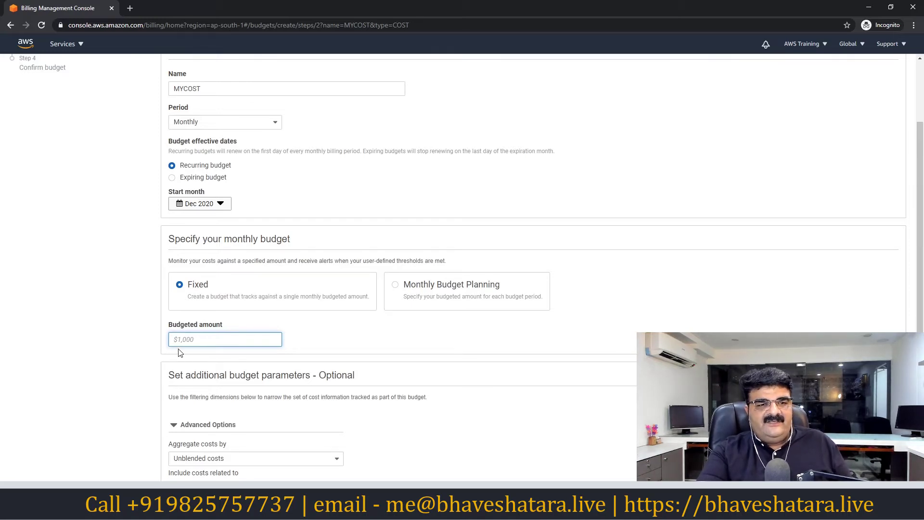
- Enter a budgeted amount of $2 and continue to the Configure thresholds step
type("2")
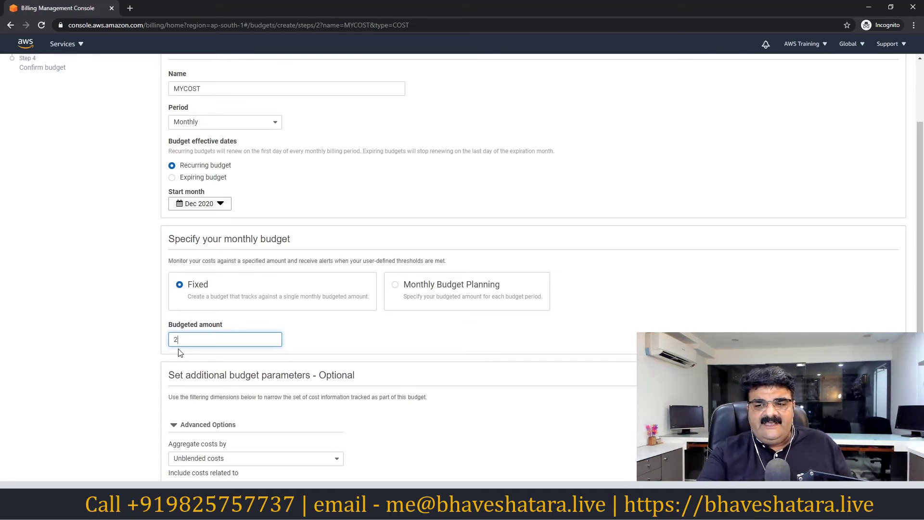
scroll(180, 353, "down", 3)
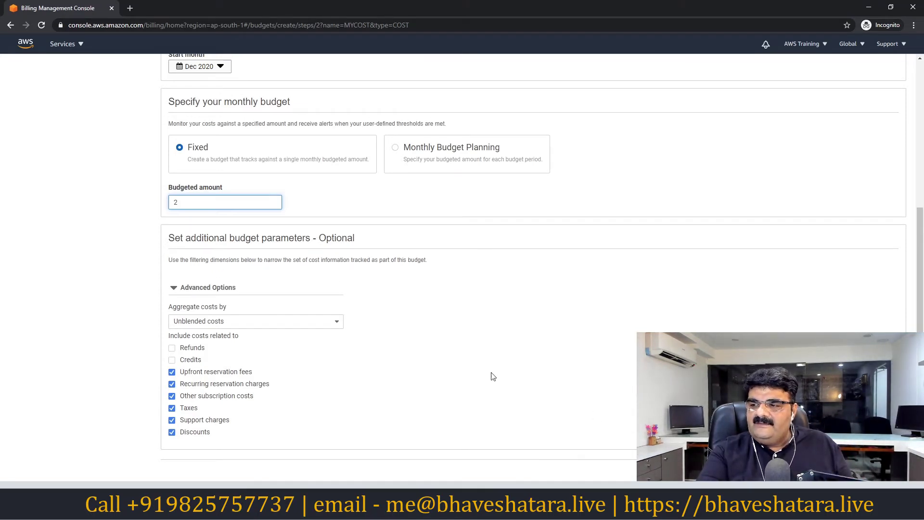
scroll(355, 303, "up", 5)
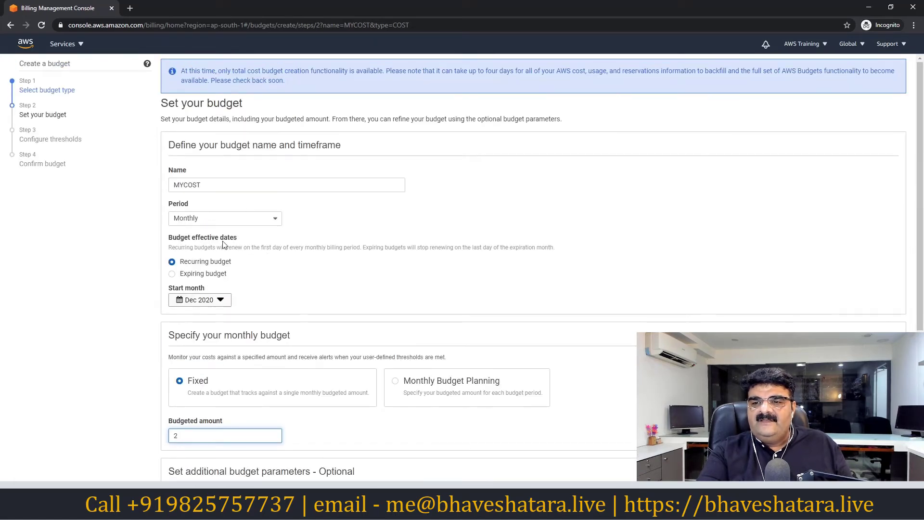
scroll(274, 284, "down", 1)
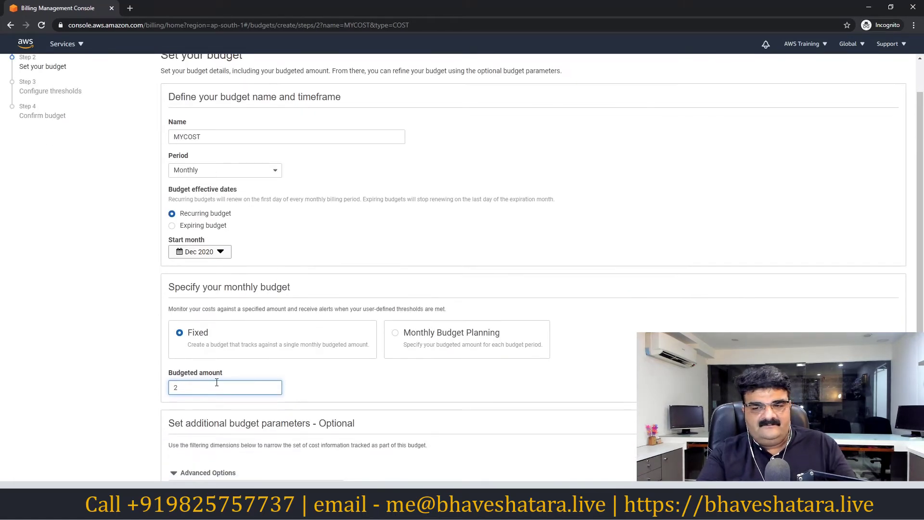
key("Tab")
key("Return")
scroll(393, 383, "down", 3)
scroll(429, 396, "down", 1)
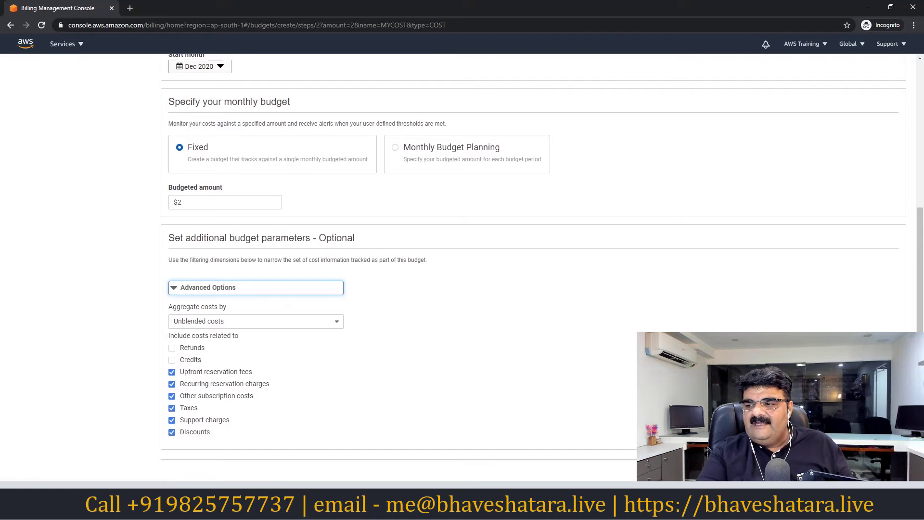
left_click(866, 473)
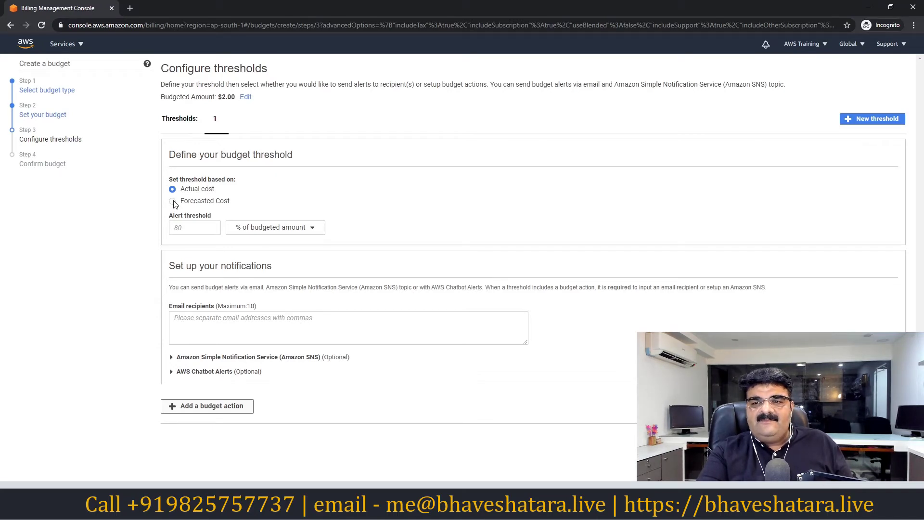
- Set the alert threshold to 80% of budgeted amount ($1.60), based on Actual cost
left_click(173, 201)
left_click(192, 227)
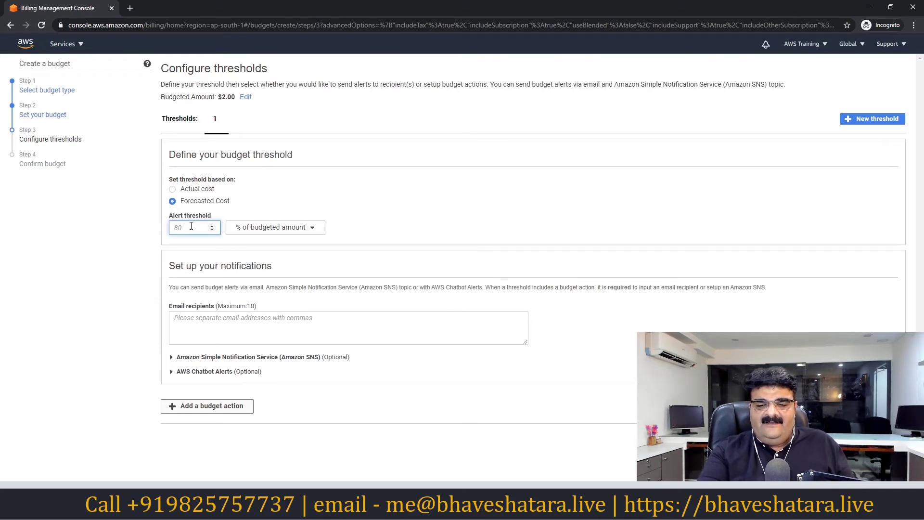
type("80")
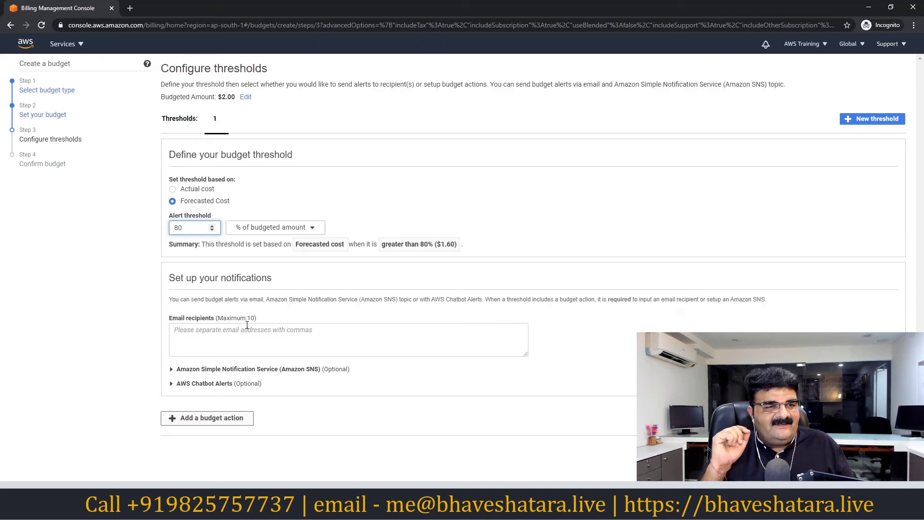
left_click(173, 189)
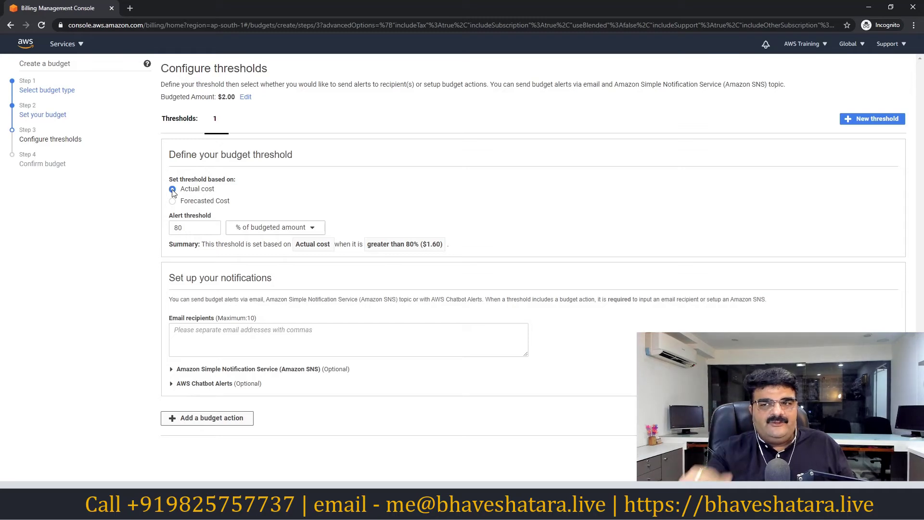
left_click(193, 334)
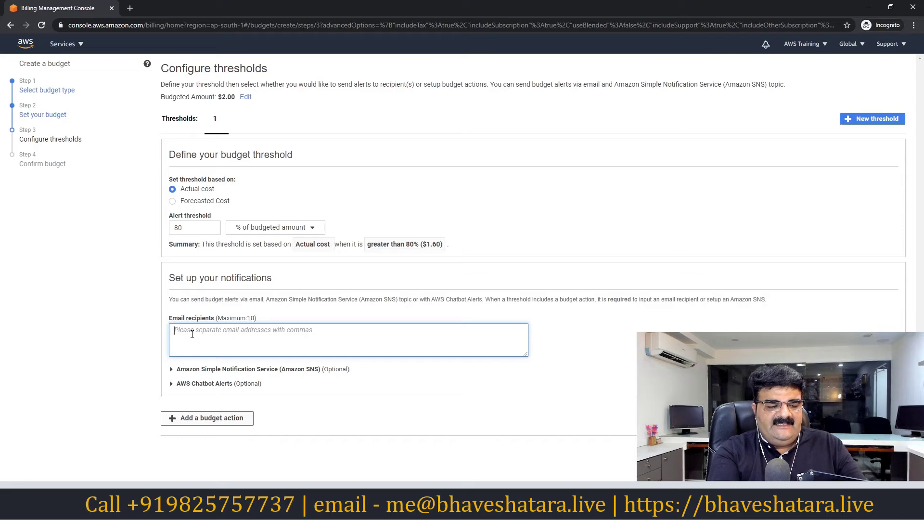
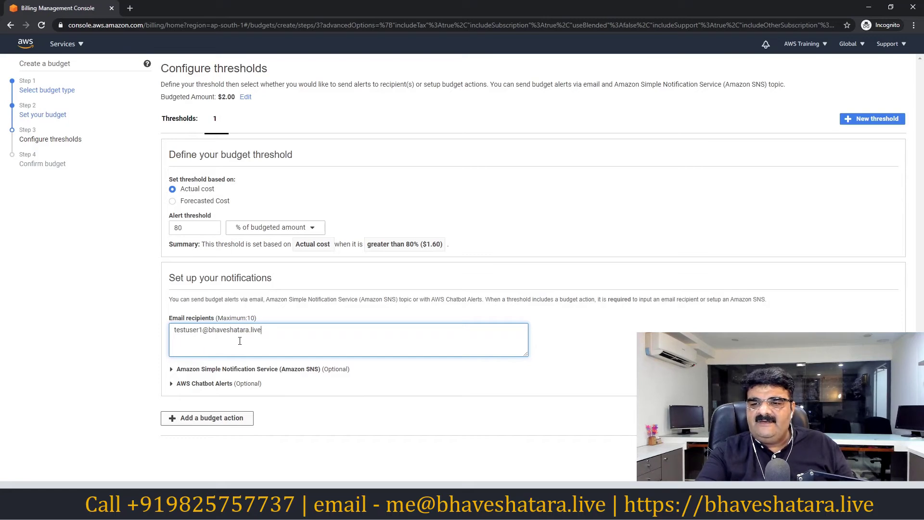
- Add the recipient's e-mail address, confirm and create the budget, then switch to Outlook
left_click(877, 450)
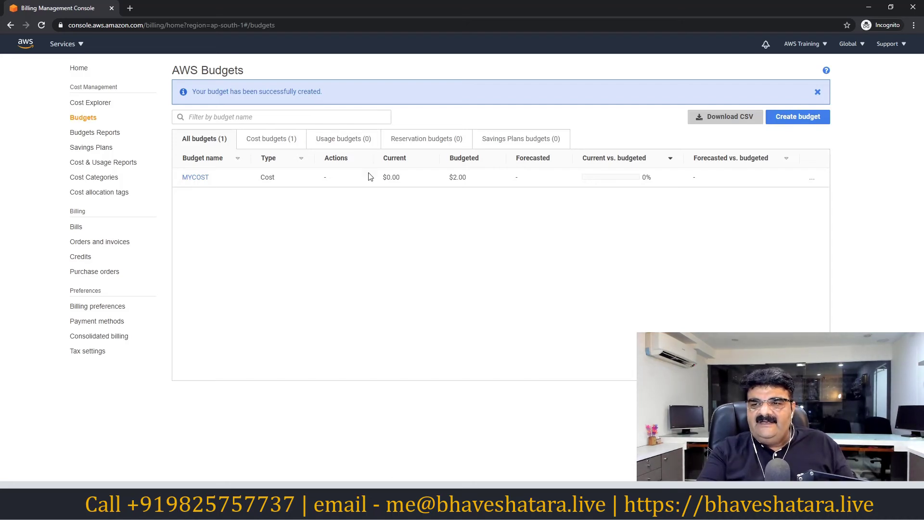
key("alt+Tab")
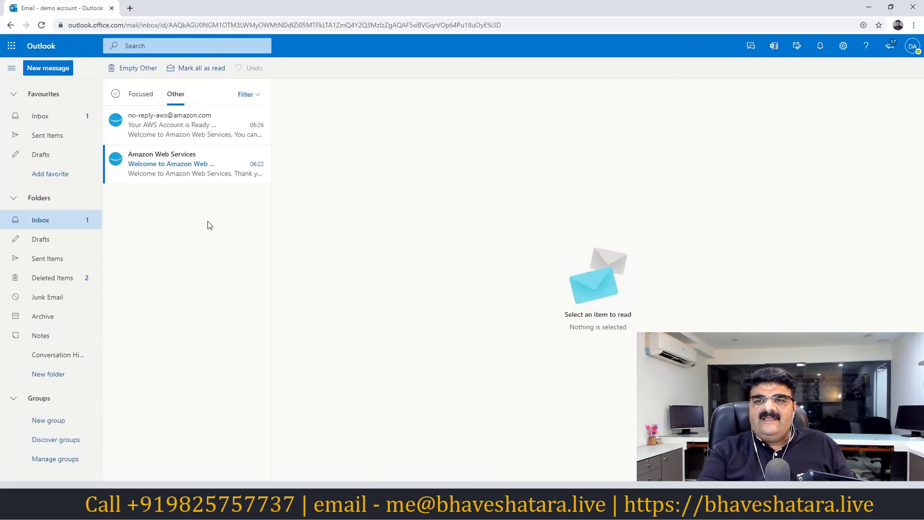
- Refresh Outlook, read the Amazon emails under Other, then return to the Budgets list showing MYCOST
left_click(41, 25)
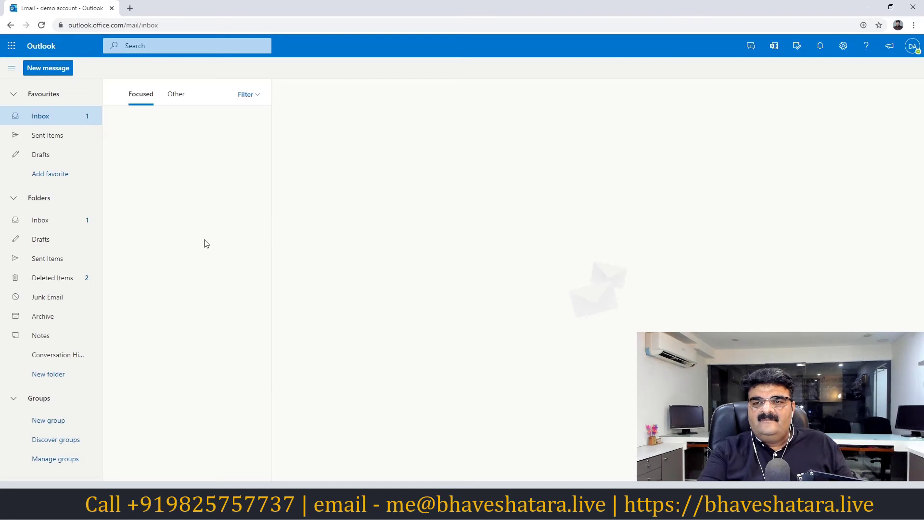
left_click(173, 93)
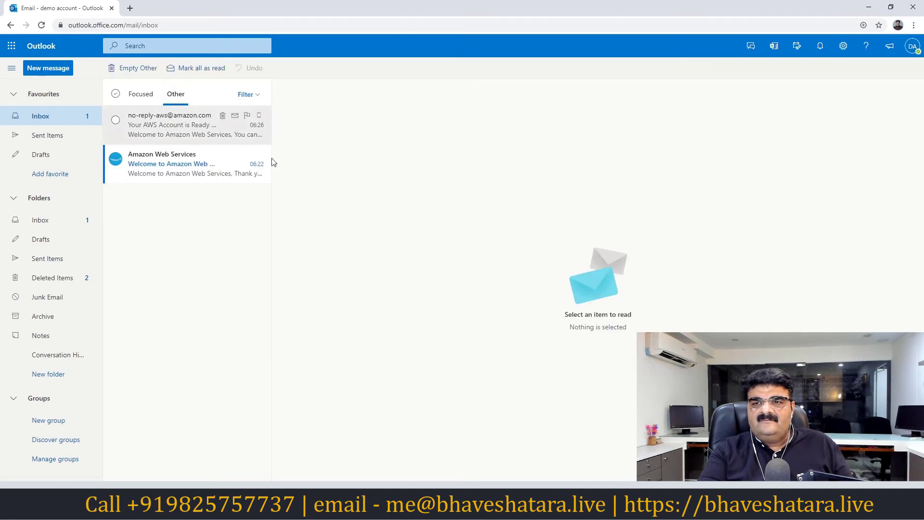
key("alt+Tab")
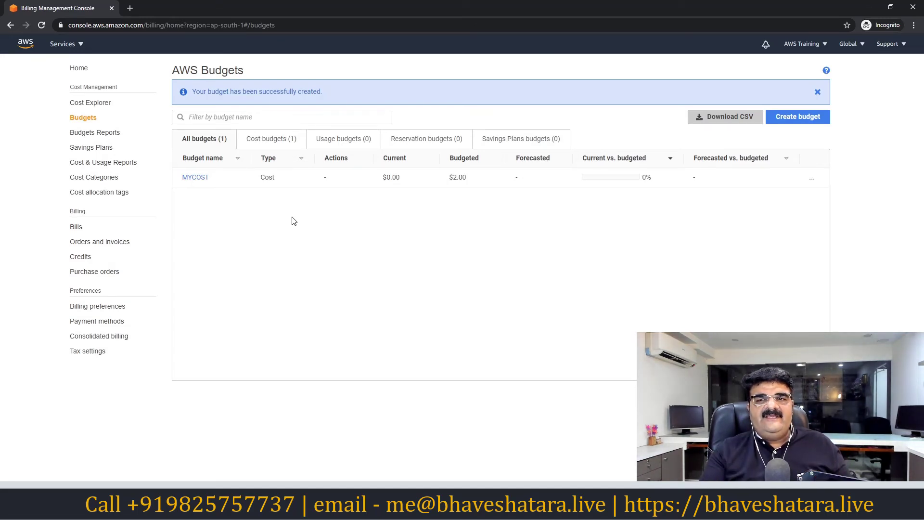
- Show All services from the Services menu in the console's top navigation bar
left_click(63, 44)
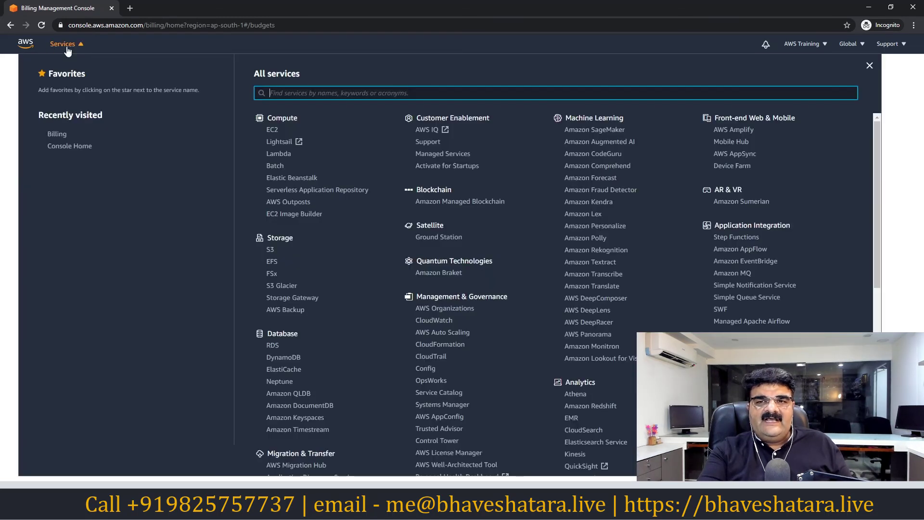